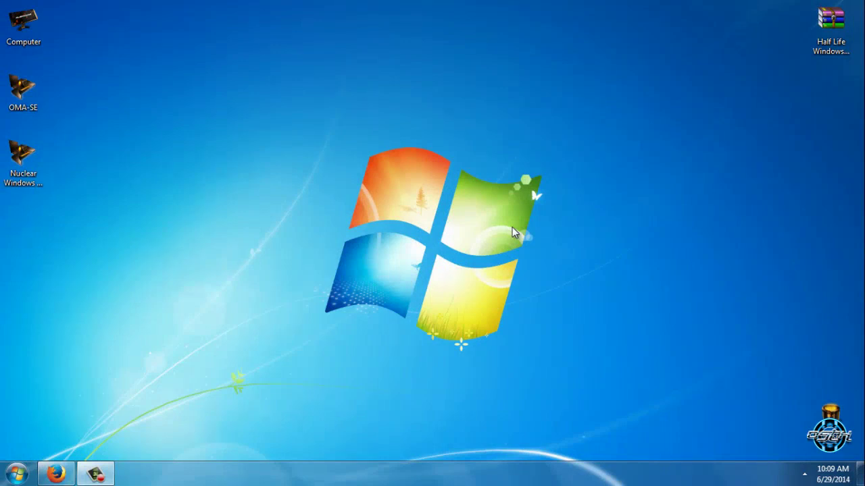
click(40, 174)
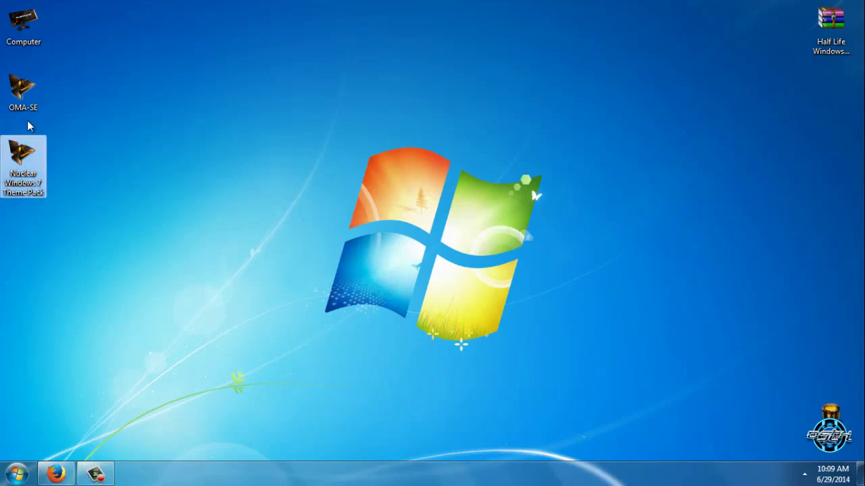
click(21, 86)
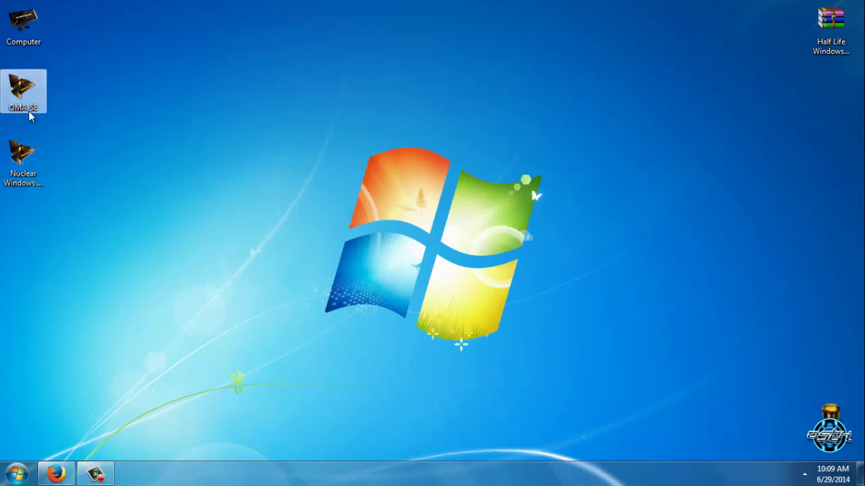
right_click(164, 115)
click(168, 165)
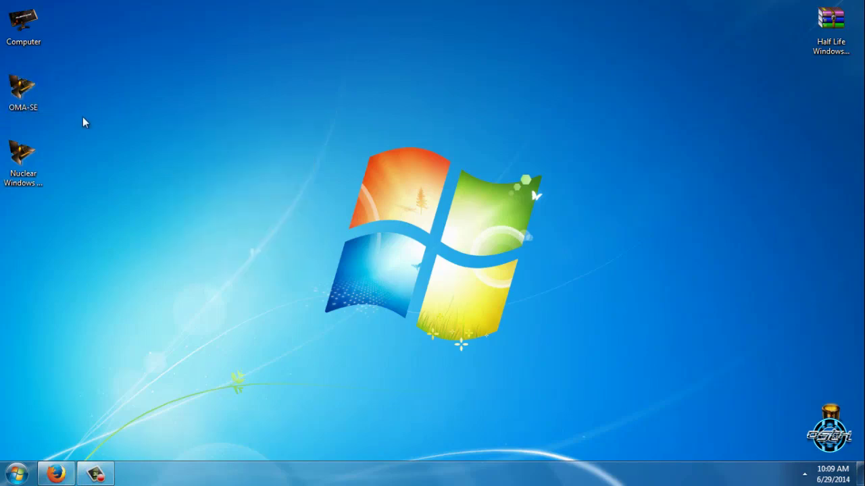
Step: Look through the Themes and Themes Previews subfolders of the Nuclear Windows 7 Theme Pack folder on the desktop, then close the window
double_click(23, 159)
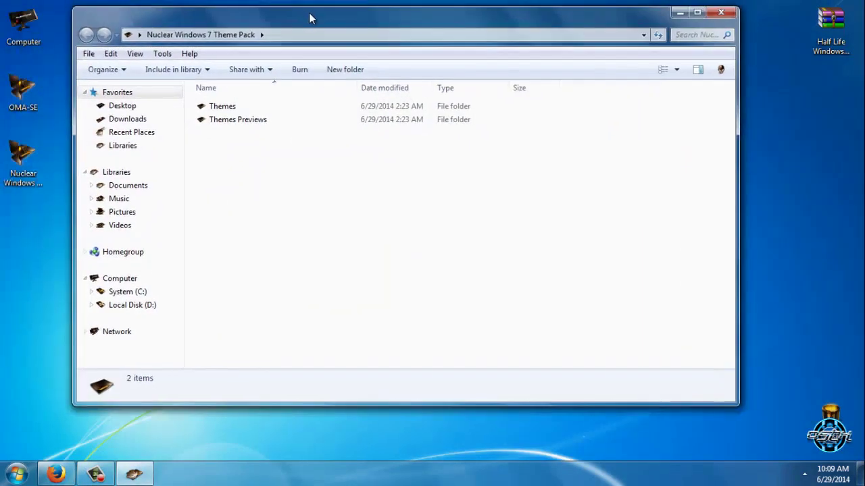
drag(310, 17, 449, 47)
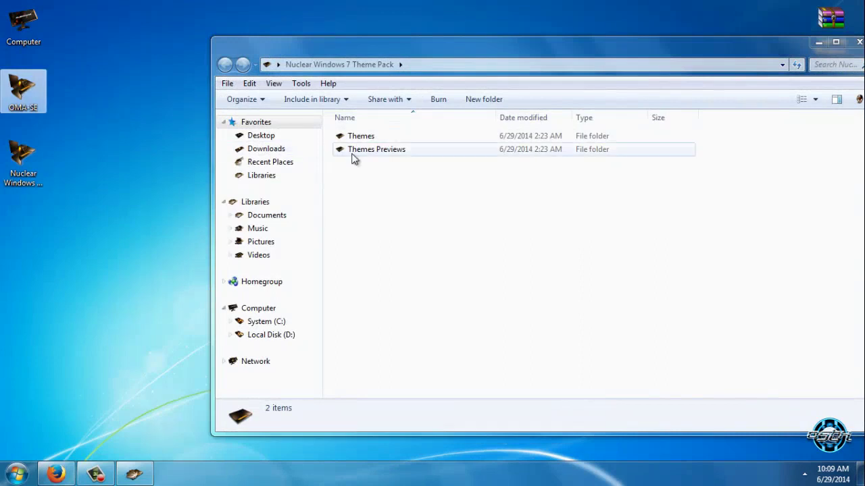
double_click(358, 137)
click(39, 159)
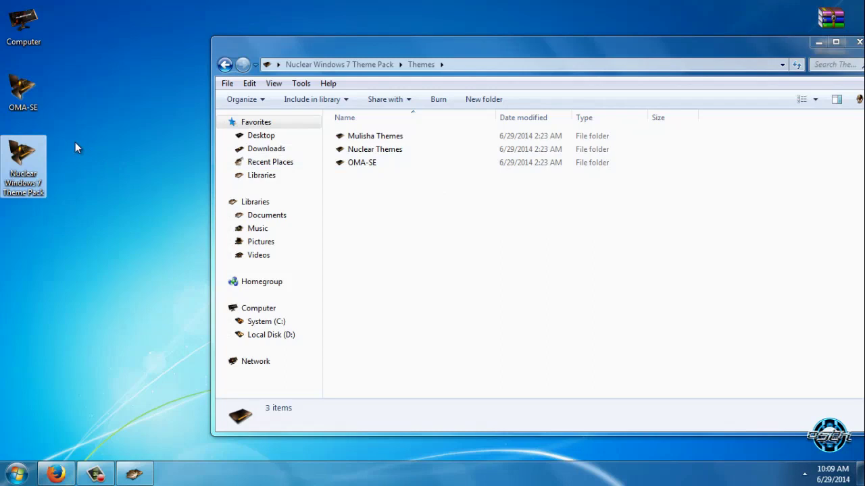
mouse_move(403, 217)
mouse_down()
mouse_move(371, 133)
mouse_move(400, 210)
mouse_up()
click(224, 64)
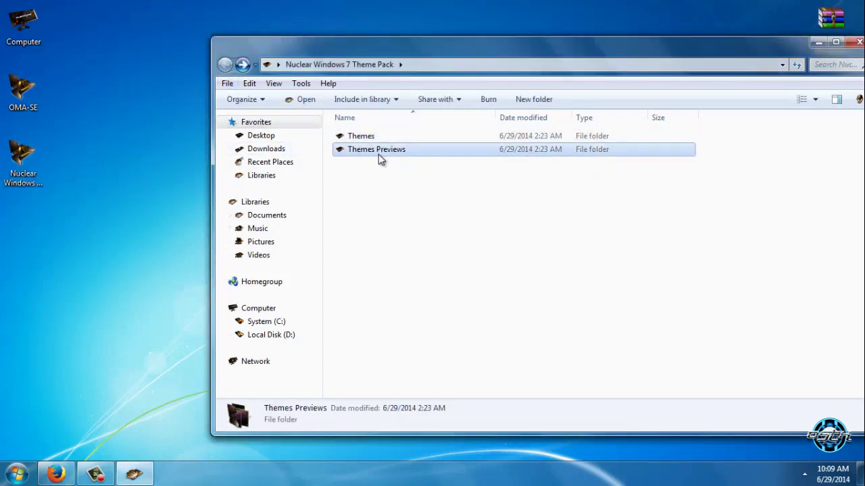
double_click(378, 151)
key(ctrl+a)
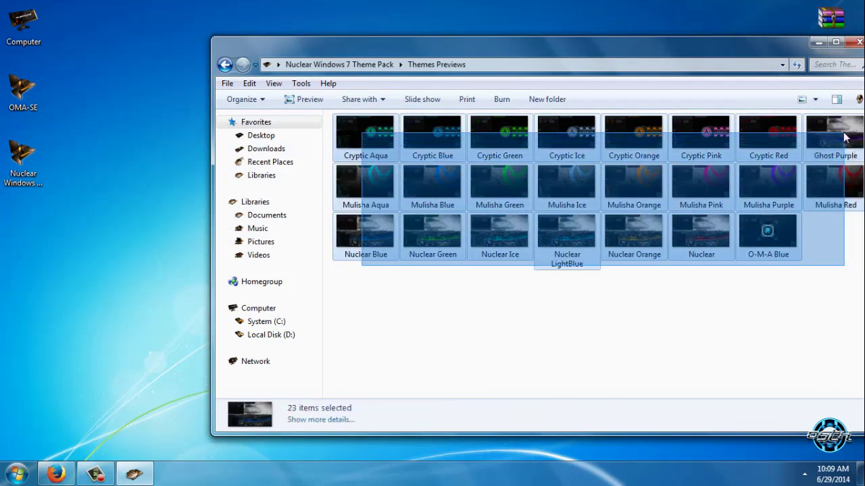
drag(512, 41, 378, 26)
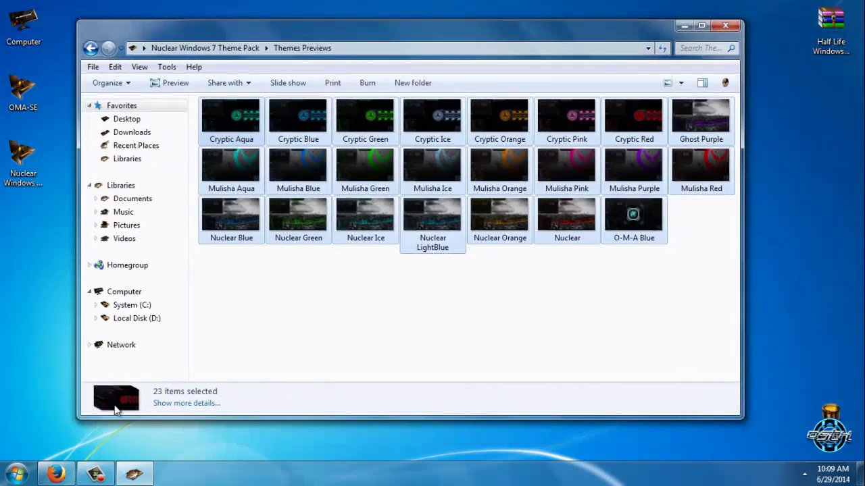
click(702, 25)
click(861, 4)
right_click(77, 144)
click(120, 198)
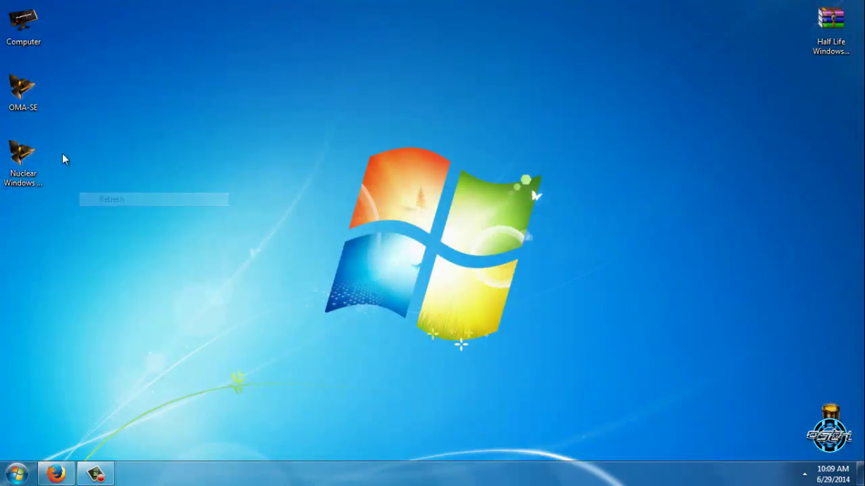
click(45, 92)
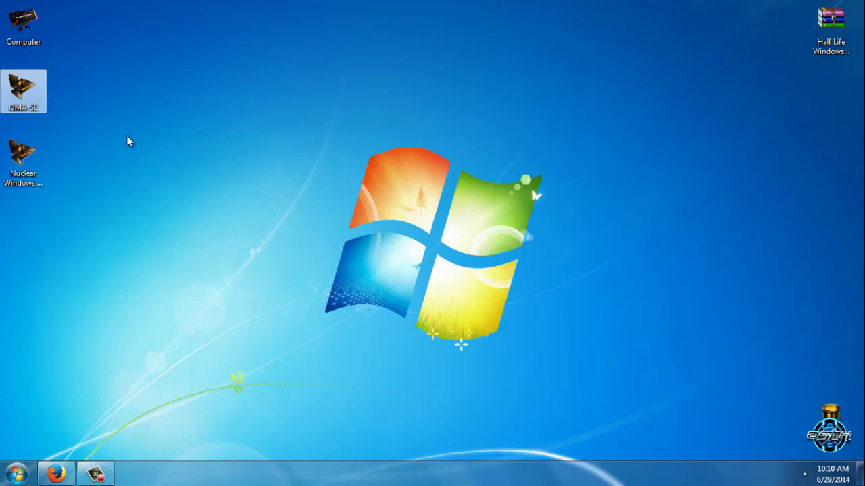
click(50, 122)
right_click(65, 108)
click(85, 163)
Step: Open the OMA-SE desktop folder and examine its theme, dock, dock icon and timedate.cpl subfolders
double_click(32, 112)
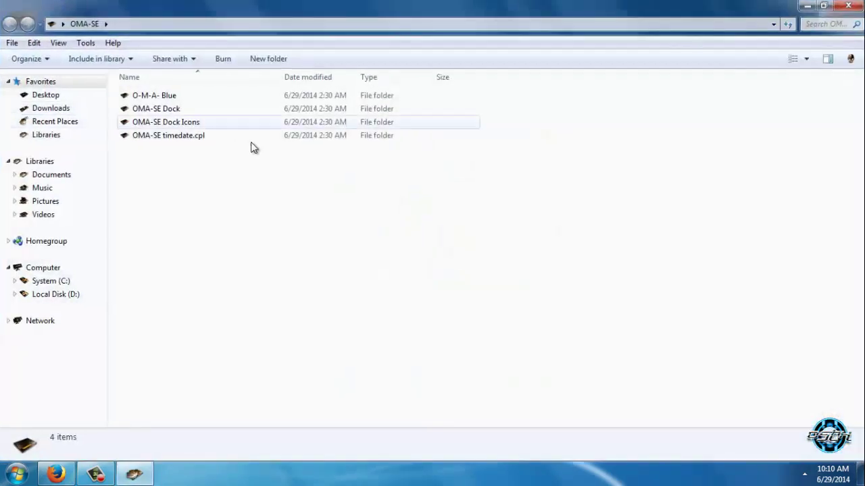
double_click(157, 98)
click(10, 24)
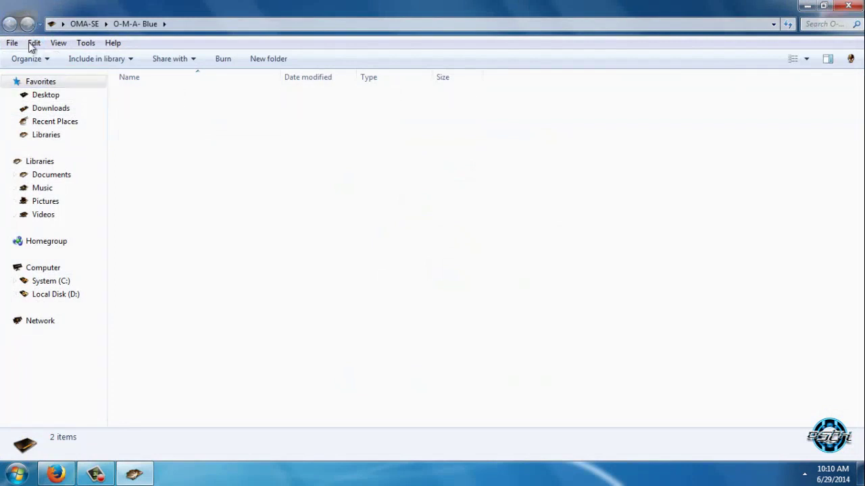
double_click(139, 110)
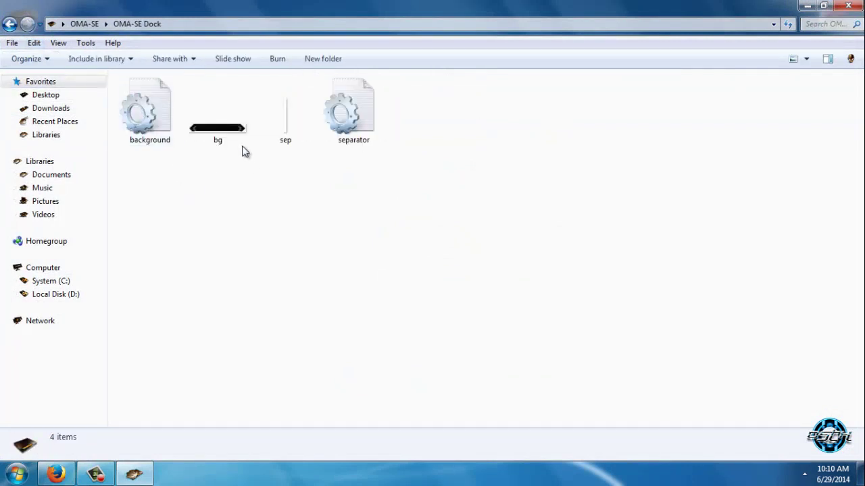
click(233, 133)
click(9, 24)
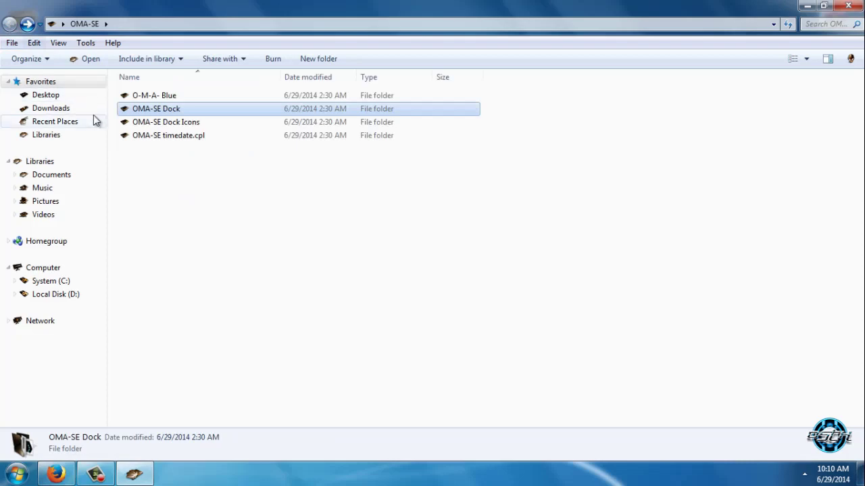
double_click(165, 122)
scroll(405, 236, down, 3)
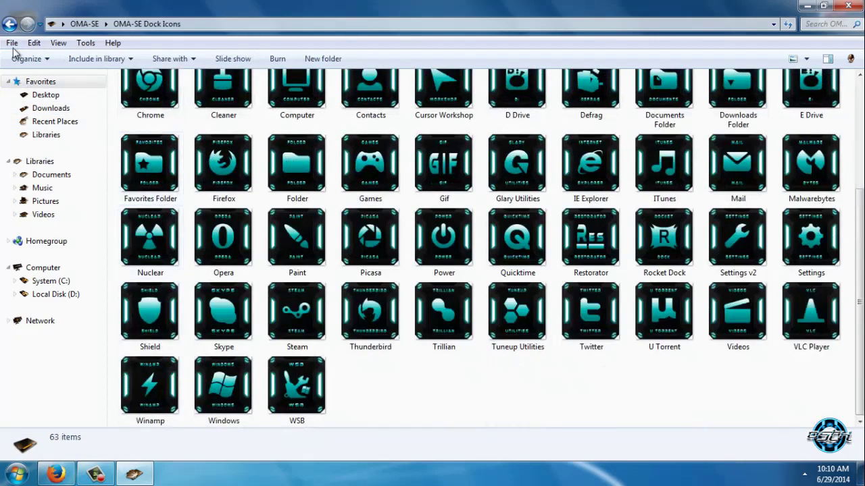
click(10, 24)
double_click(138, 137)
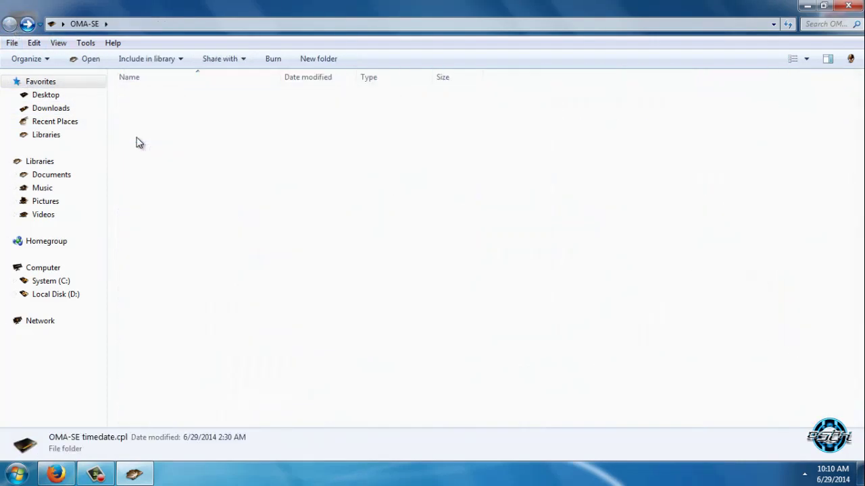
click(10, 25)
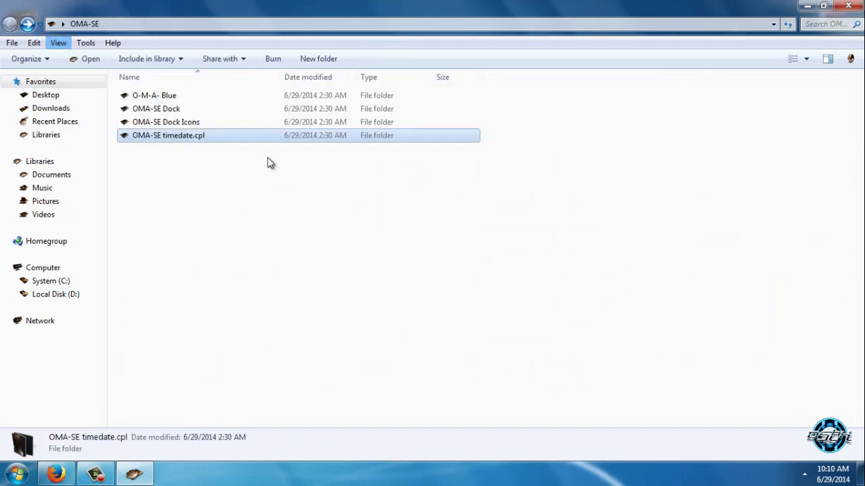
Step: Copy the O-M-A- Blue folder and the O-M-A- Blue theme file from inside the O-M-A- Blue subfolder
double_click(182, 99)
drag(213, 150, 164, 98)
right_click(165, 98)
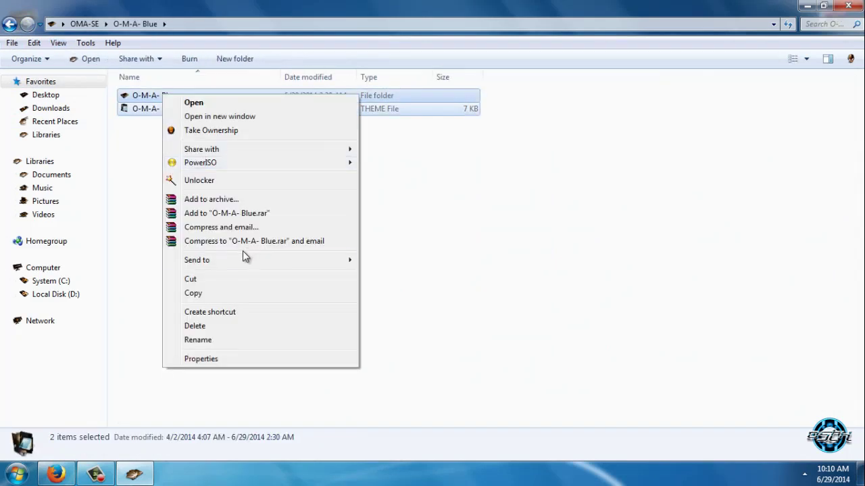
click(251, 294)
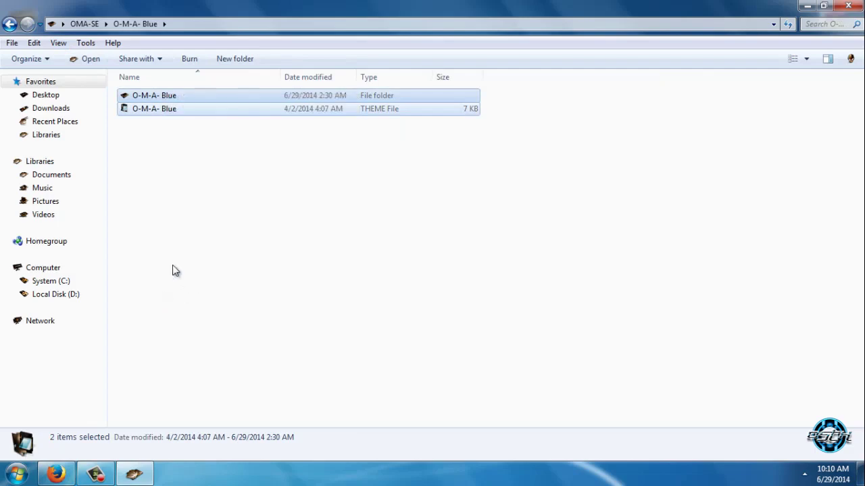
Step: Paste the copied theme files into the Windows\Resources\Themes folder on System (C:) and close the window
click(63, 286)
double_click(164, 210)
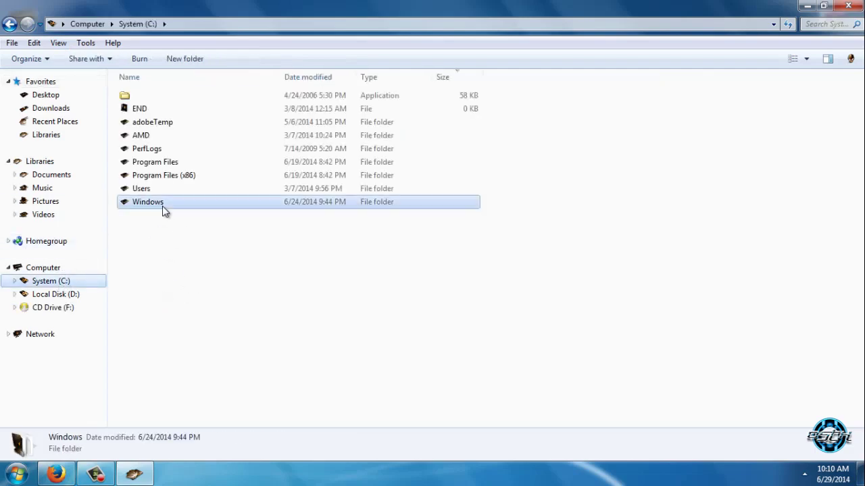
double_click(475, 225)
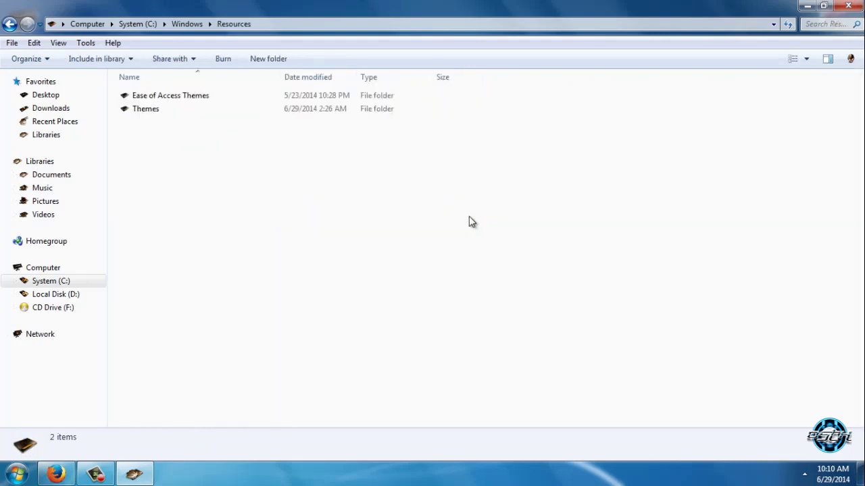
double_click(172, 119)
right_click(639, 227)
click(672, 330)
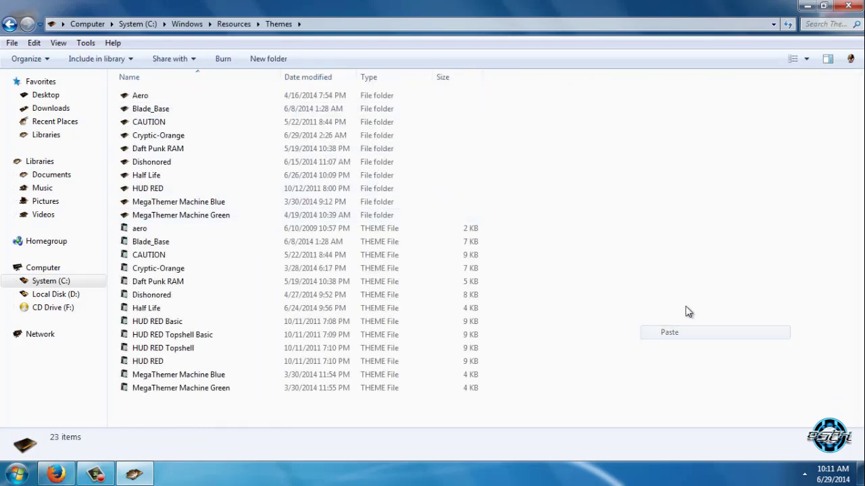
click(844, 8)
Step: Apply the installed O-M-A- Blue theme in the desktop's Personalization settings and close the window
right_click(407, 214)
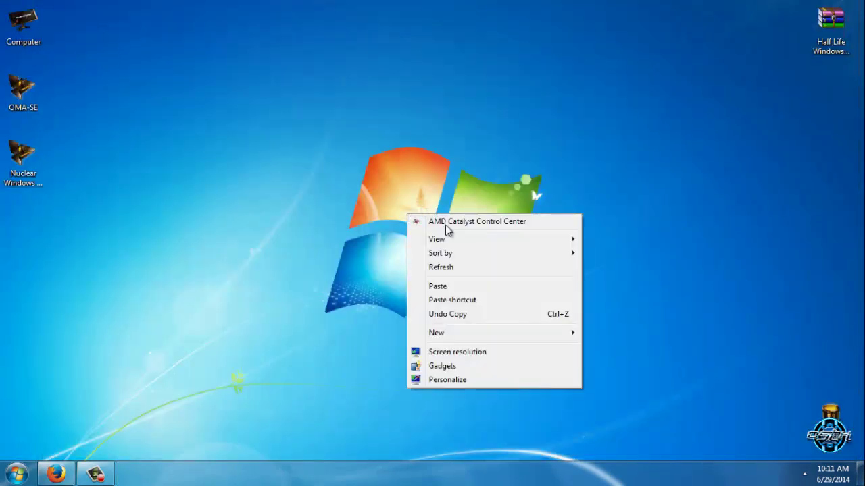
click(497, 381)
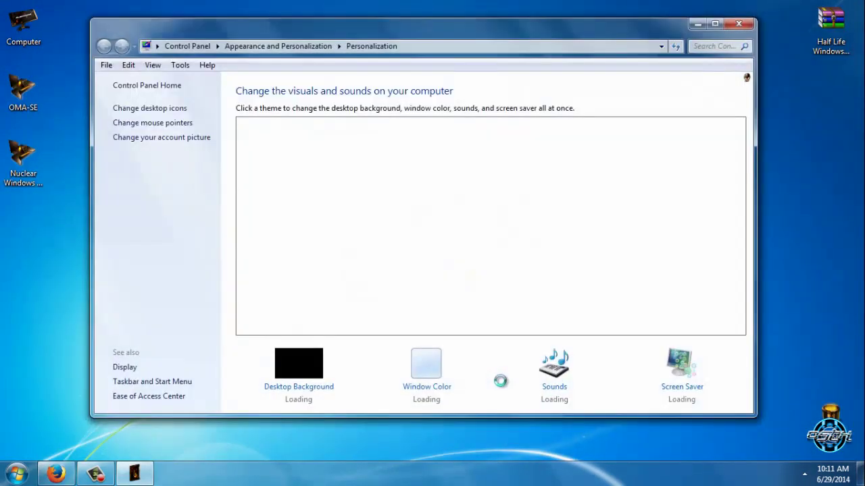
click(715, 24)
scroll(545, 226, down, 3)
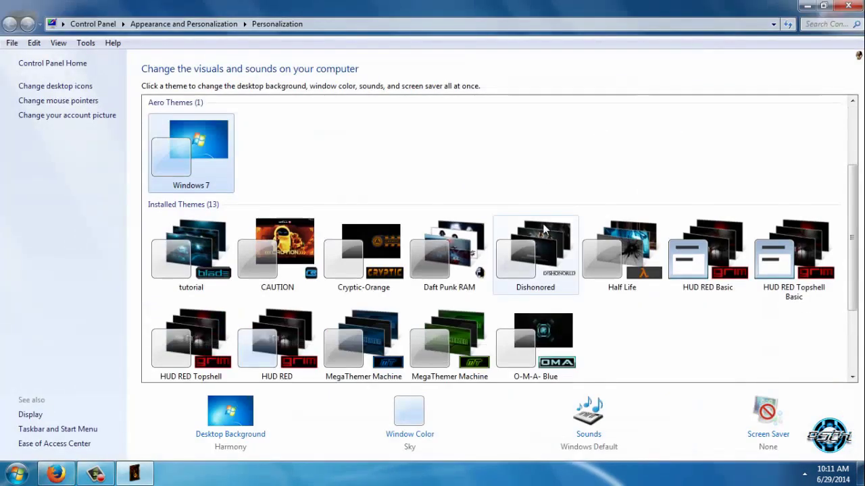
scroll(544, 231, down, 2)
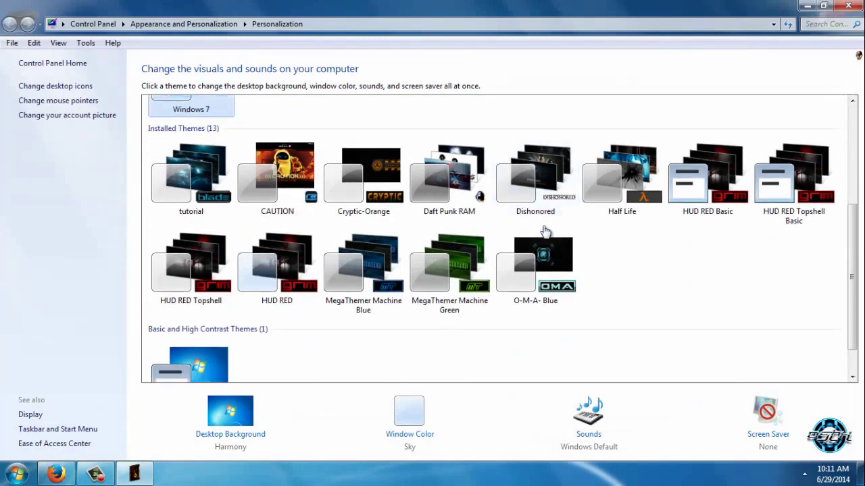
click(554, 271)
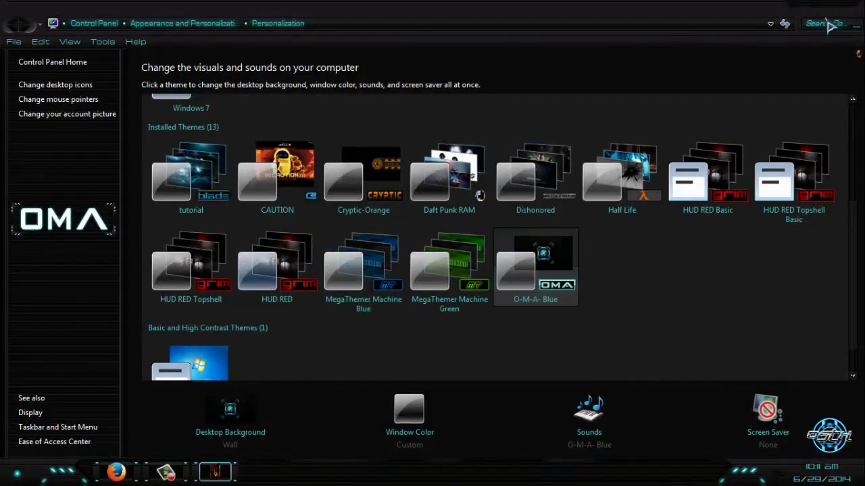
click(850, 6)
Step: Examine how the new theme looks on the desktop context menu, Start menu, Computer window and Control Panel
right_click(384, 127)
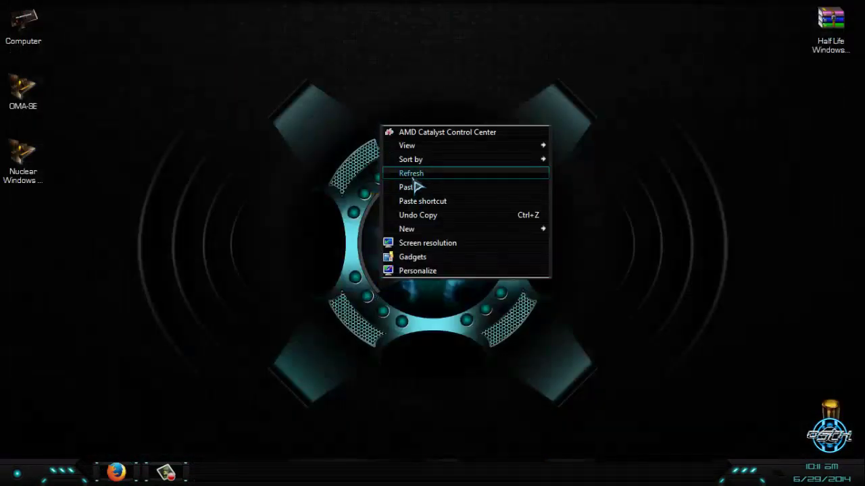
click(410, 174)
key(super)
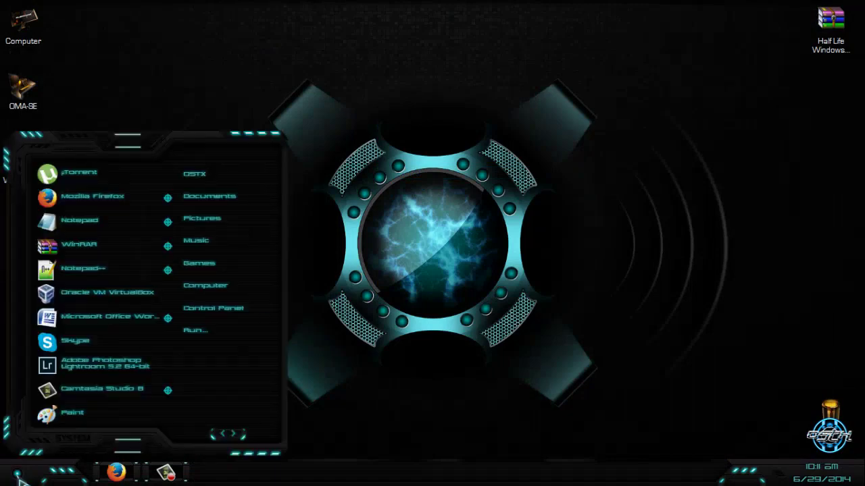
right_click(391, 156)
click(404, 196)
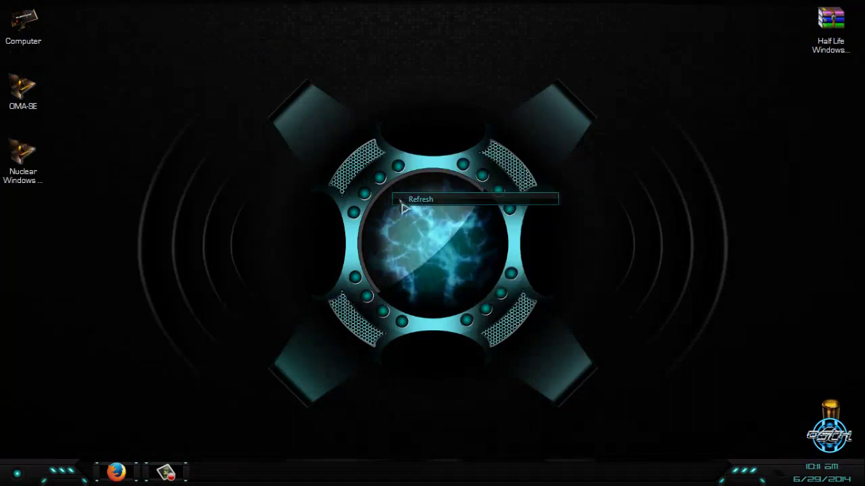
double_click(27, 39)
drag(367, 16, 453, 33)
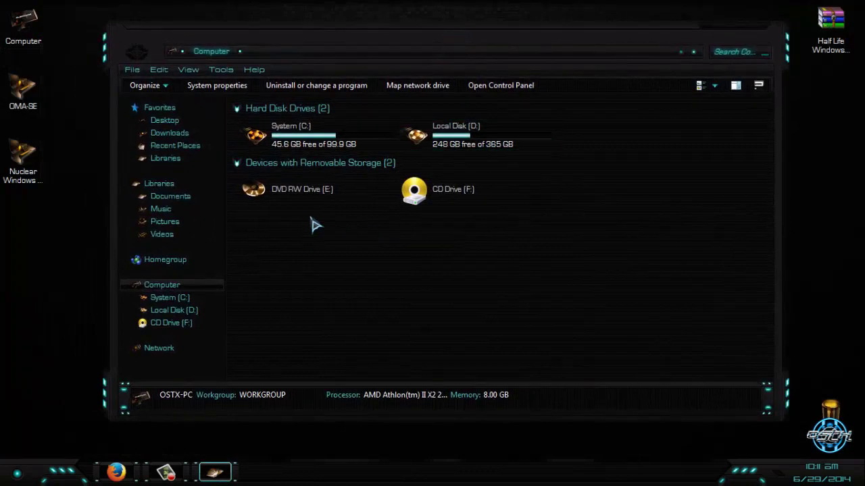
click(333, 141)
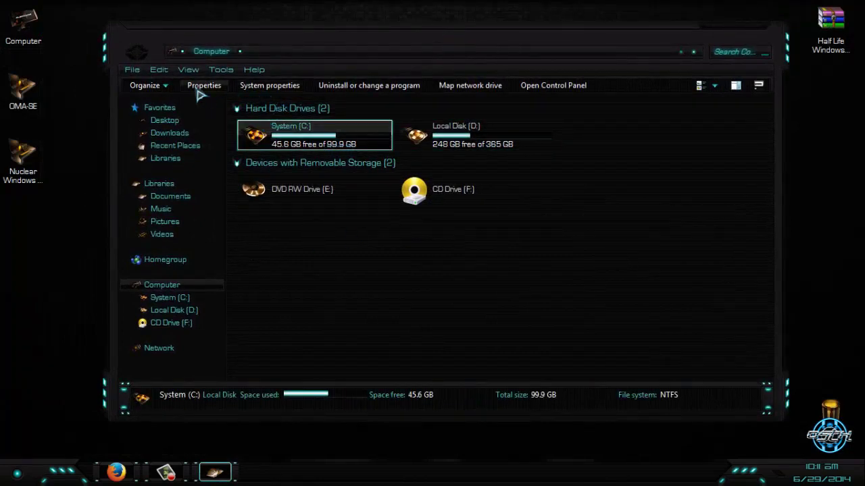
click(531, 89)
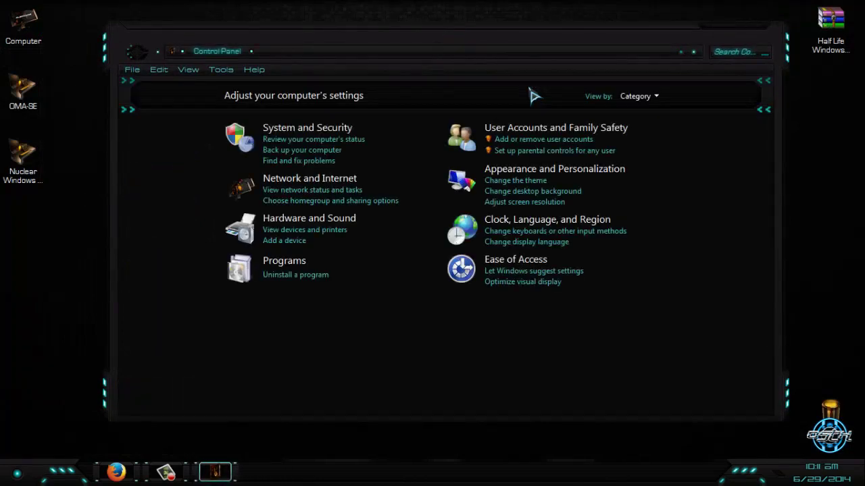
click(754, 35)
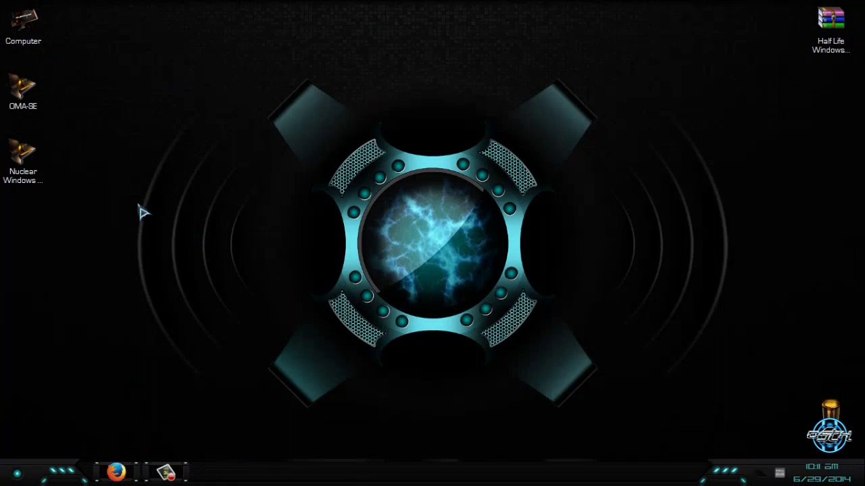
Step: Examine the theme's look on the hidden notification icons and on the Computer window while moving it around the desktop
click(763, 480)
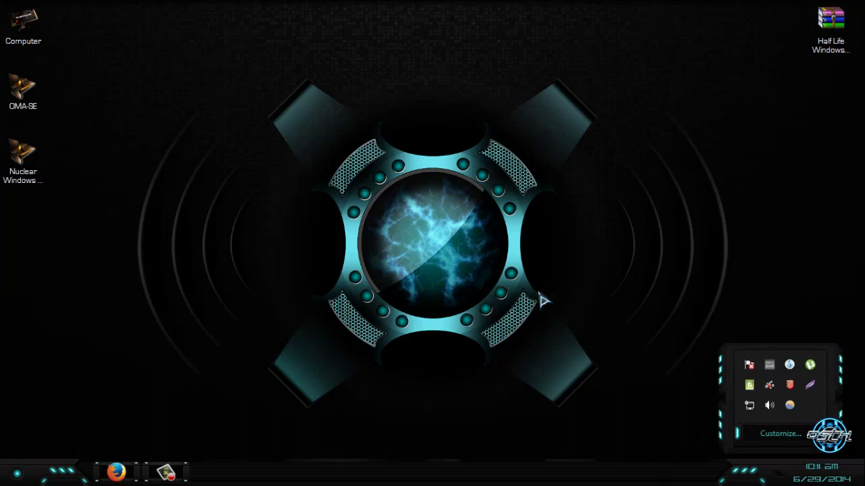
double_click(20, 22)
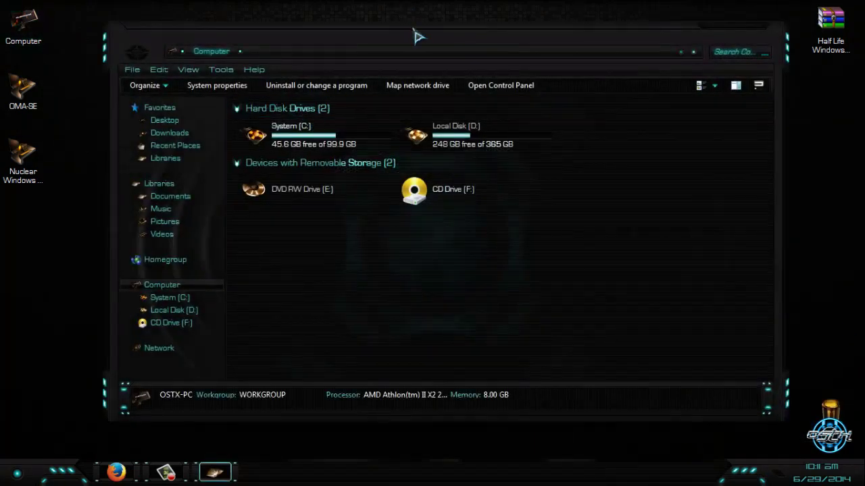
drag(414, 31, 666, 63)
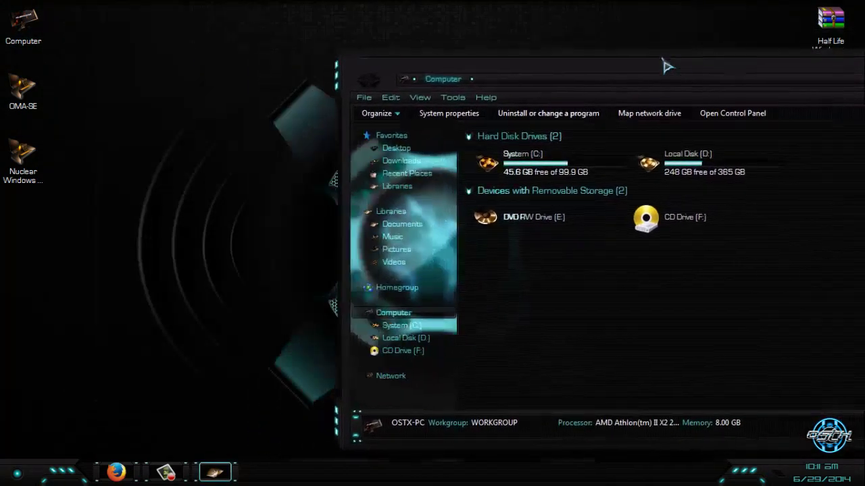
drag(578, 76, 389, 39)
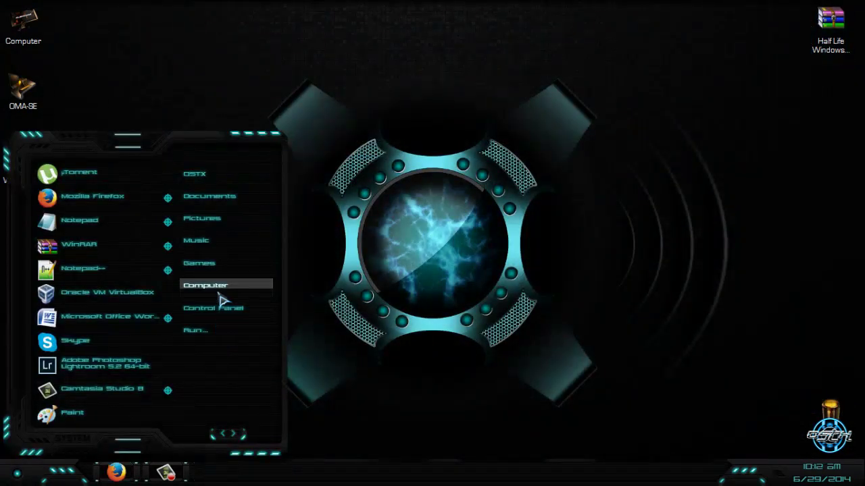
Step: View the computer's basic system information through its properties, shift the window slightly and close it
right_click(224, 292)
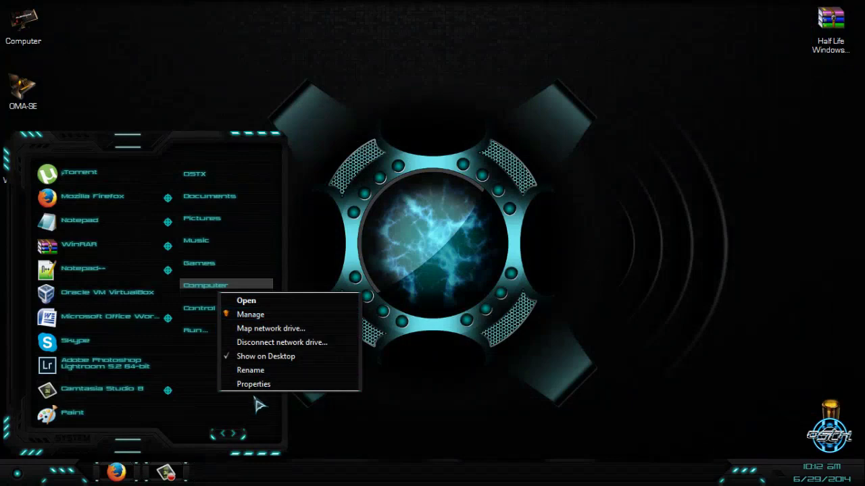
click(253, 384)
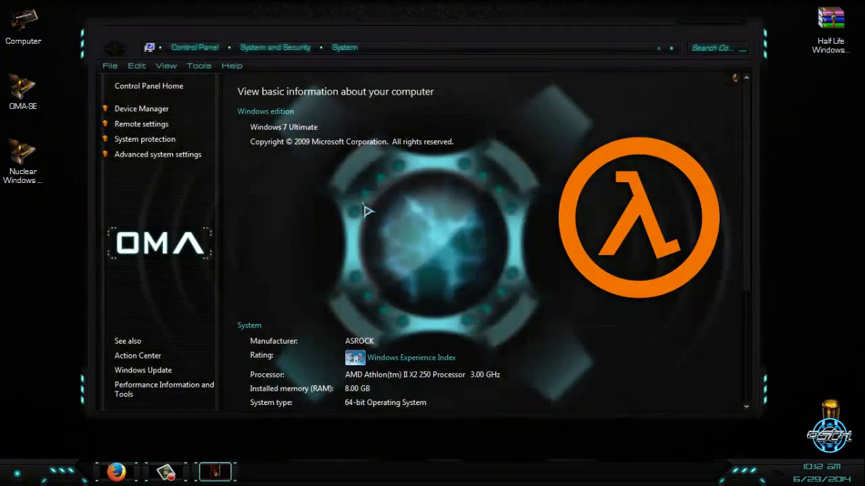
drag(466, 48, 517, 45)
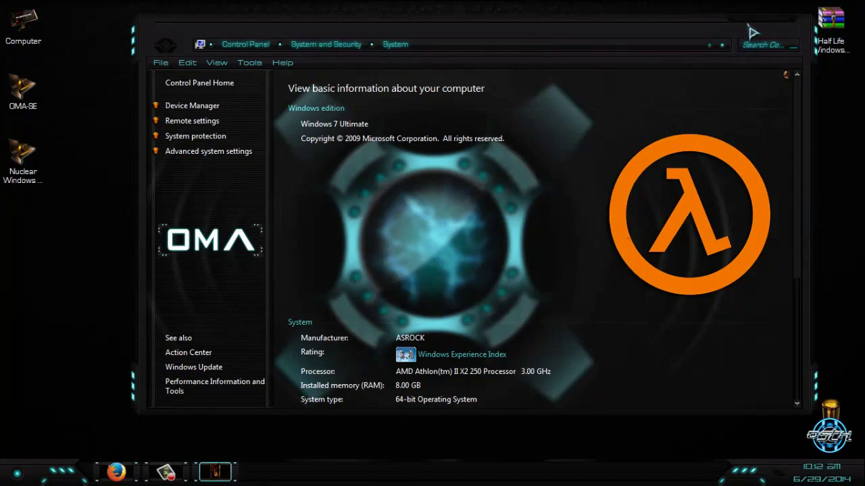
click(784, 27)
Step: Look at the theme's Desktop Background settings in Personalization and close the window without changing anything
click(17, 473)
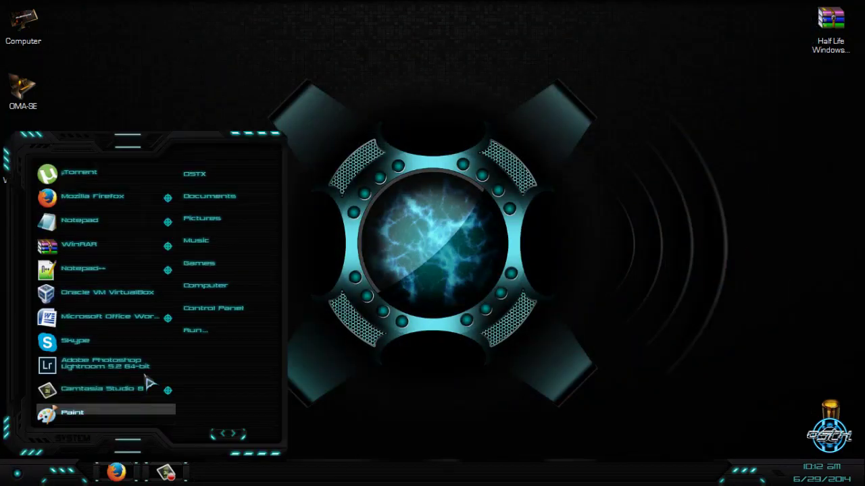
right_click(347, 392)
click(390, 389)
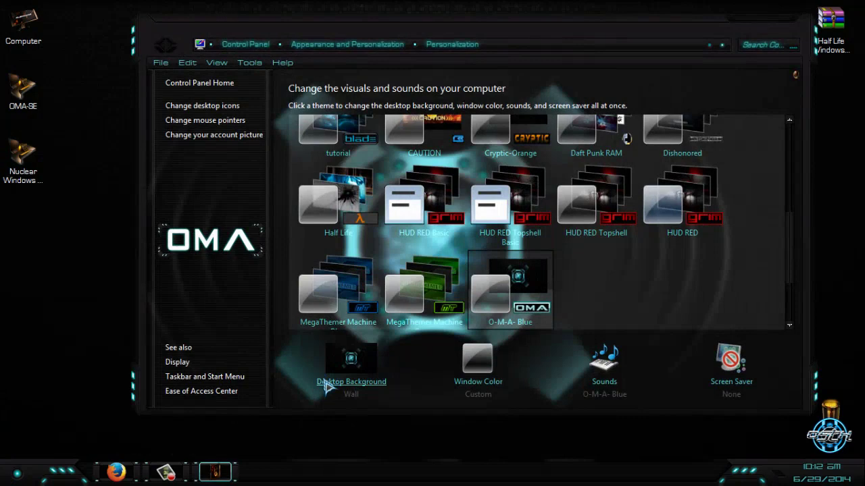
click(324, 381)
click(789, 23)
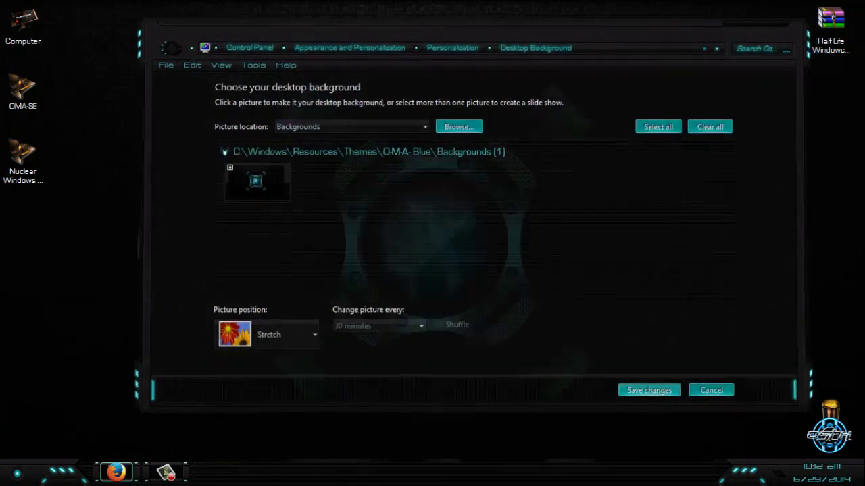
Step: Refresh the desktop and inspect the Start menu's list of all programs in the new theme
key(super)
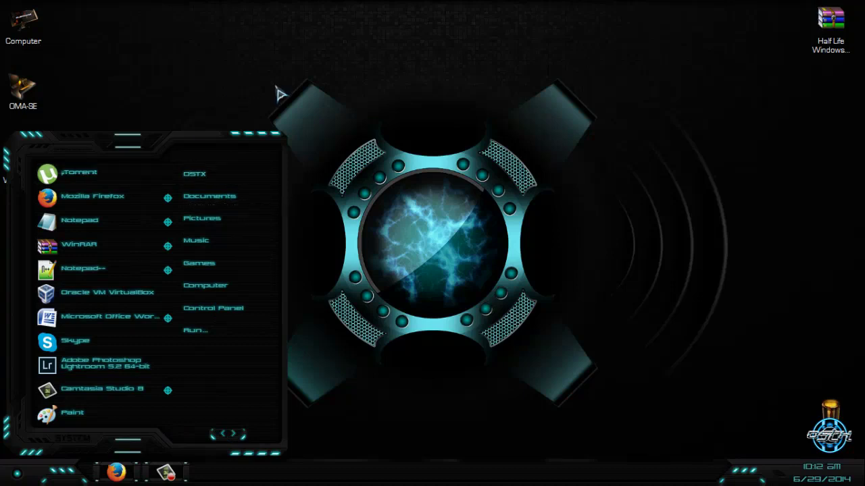
click(148, 79)
right_click(90, 130)
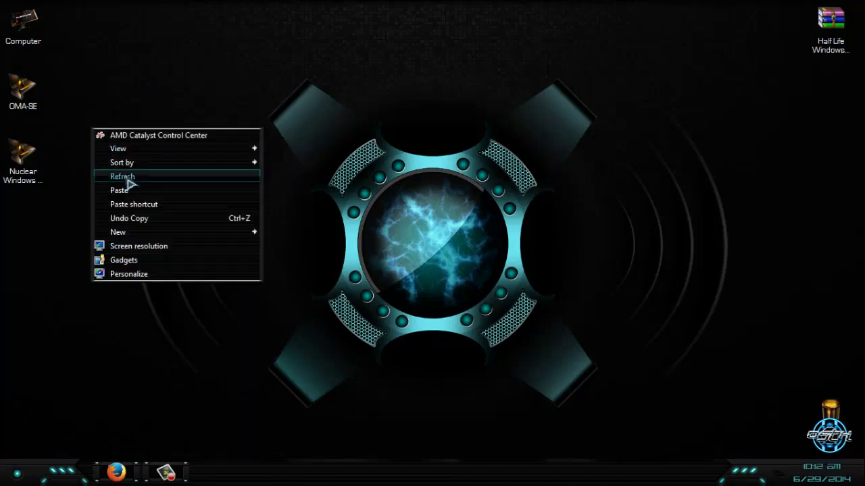
click(128, 172)
click(15, 476)
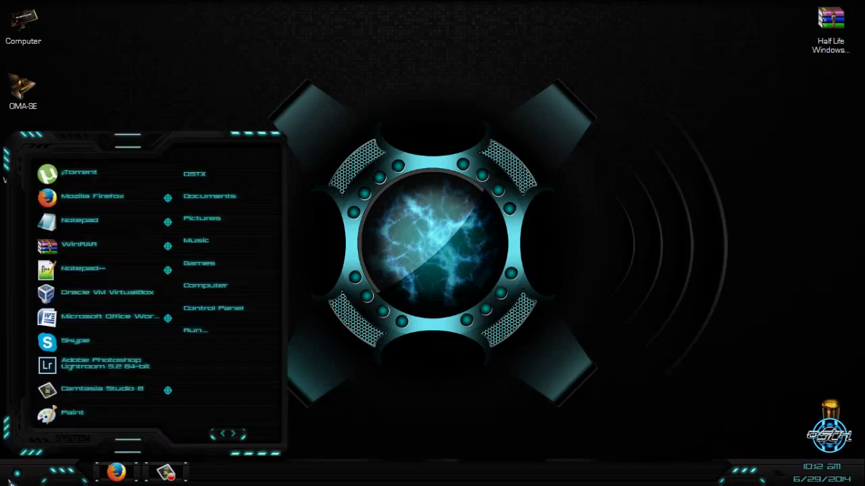
click(68, 441)
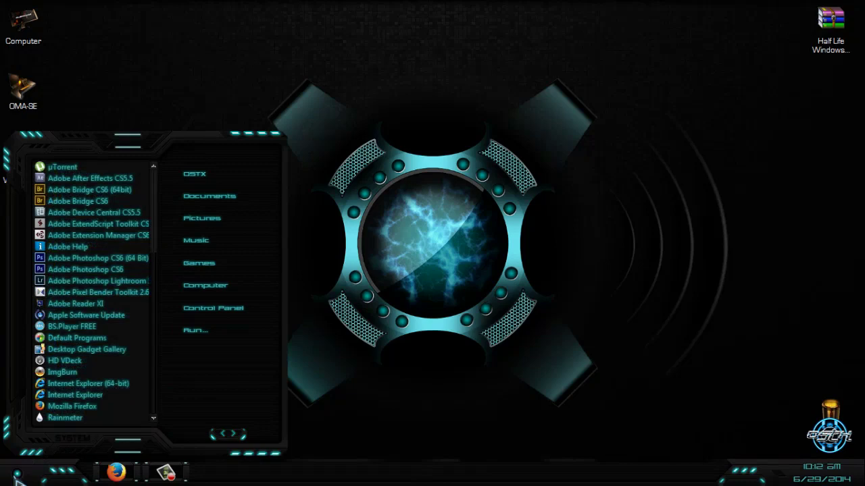
Step: View the contents of System (C:) from the Computer window, go back, close the window and refresh the desktop
click(233, 285)
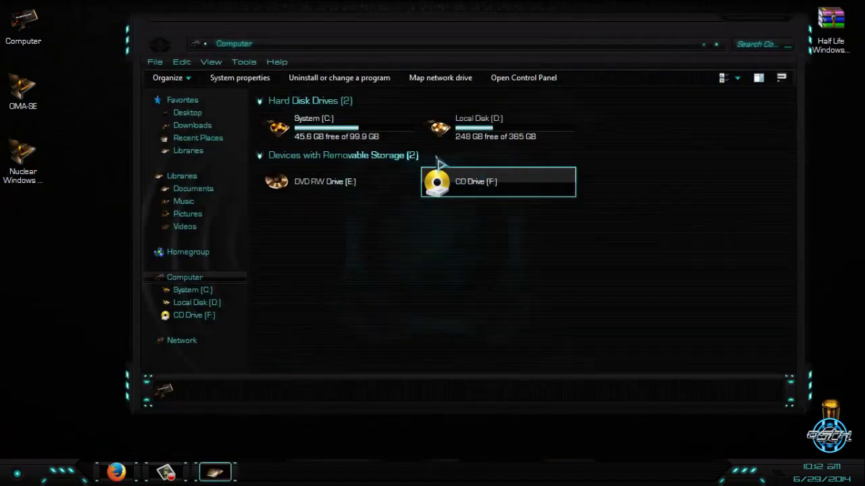
mouse_move(396, 42)
mouse_down()
mouse_move(466, 38)
mouse_move(407, 38)
mouse_move(395, 47)
mouse_up()
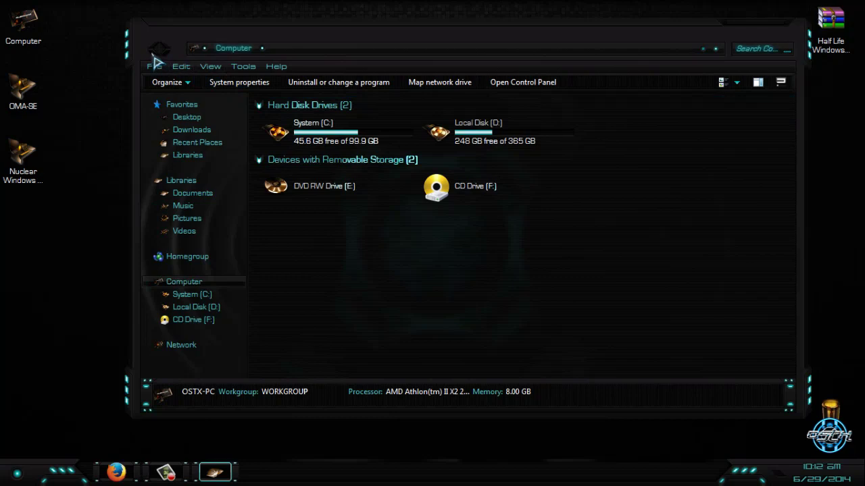
key(Down)
key(Return)
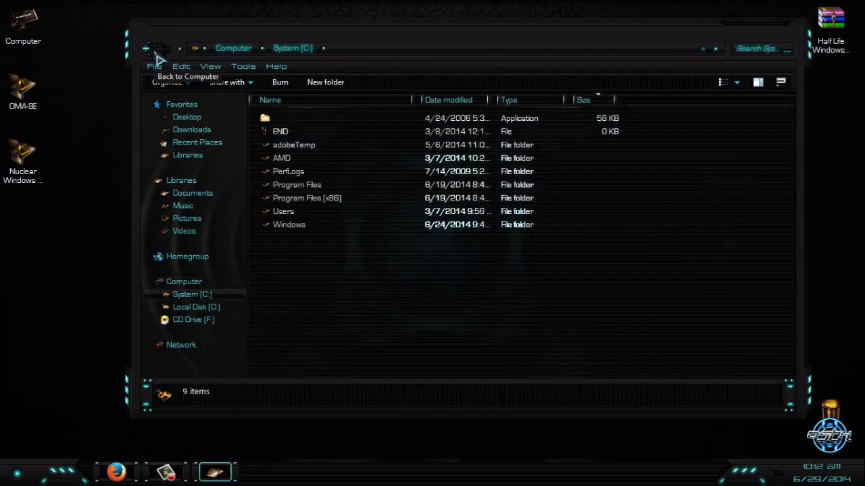
click(146, 48)
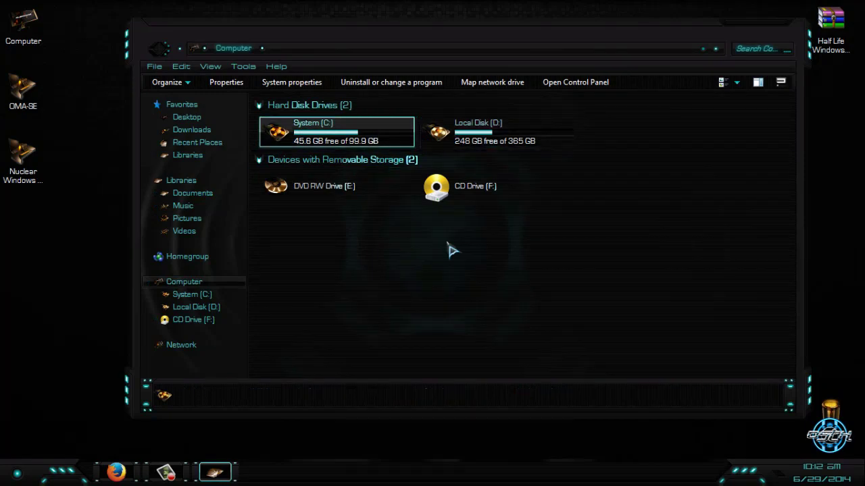
click(779, 30)
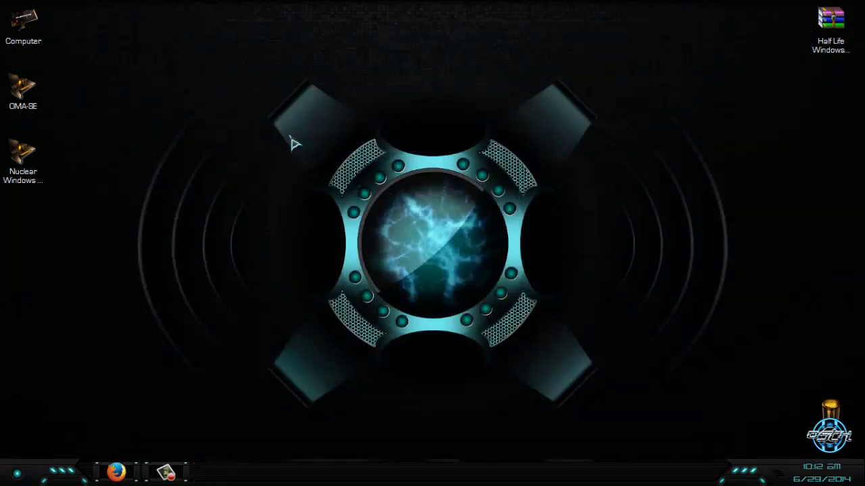
right_click(287, 133)
click(317, 181)
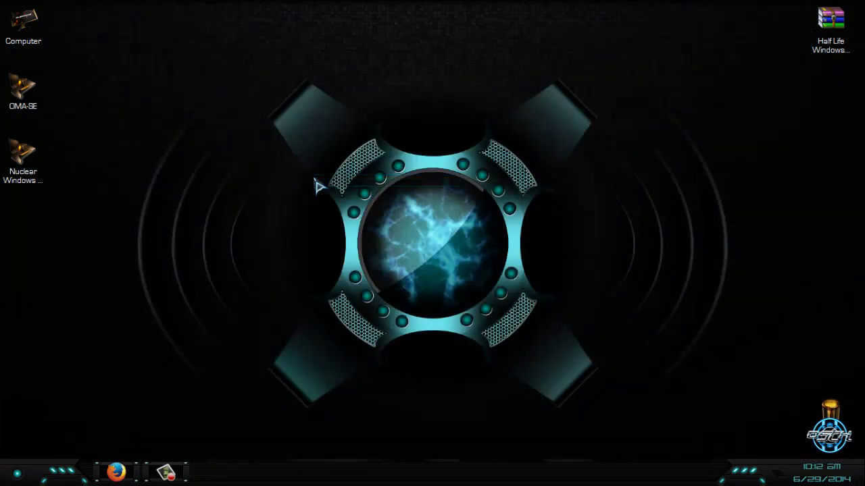